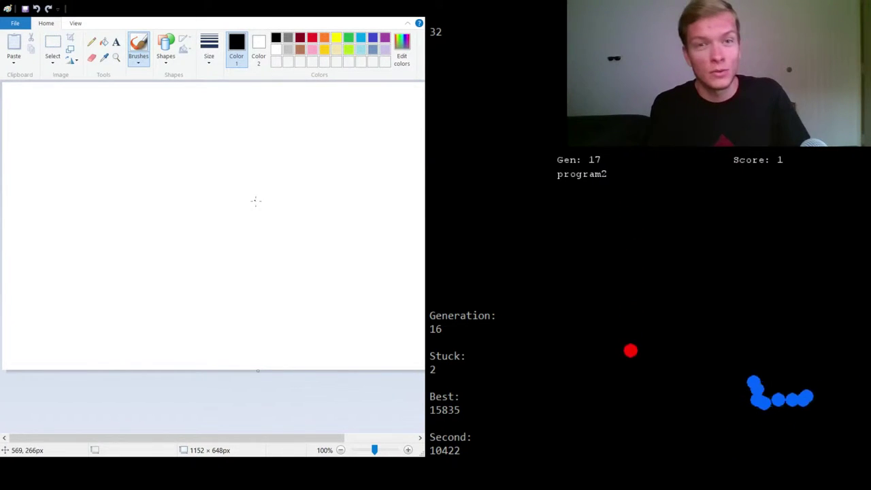
- In yellow, brush the vehicle body outline with a larger rear and a small front cab window
left_click(336, 37)
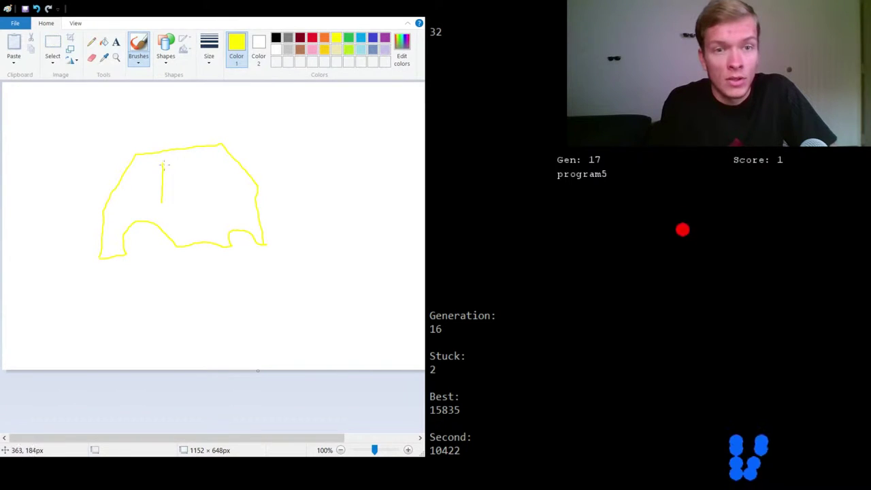
mouse_move(162, 164)
left_mouse_down()
mouse_move(236, 154)
mouse_move(225, 157)
mouse_move(253, 190)
mouse_move(246, 202)
mouse_move(170, 201)
left_mouse_up()
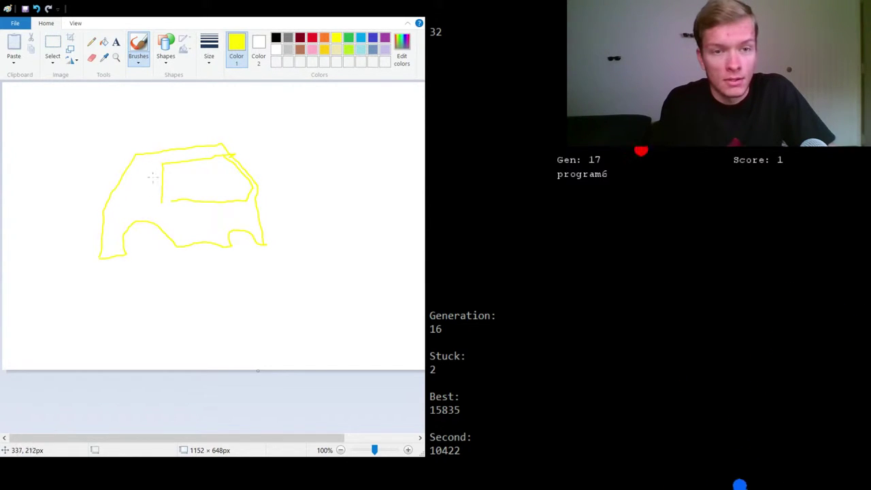
mouse_move(151, 196)
left_mouse_down()
mouse_move(150, 166)
mouse_move(142, 167)
mouse_move(120, 199)
mouse_move(150, 197)
left_mouse_up()
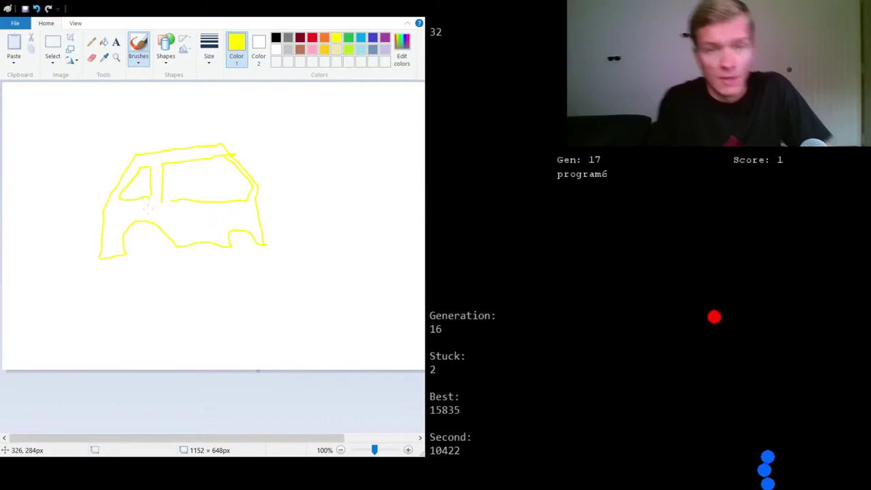
- Outline the left and right wheels in black below the yellow body
left_click(276, 37)
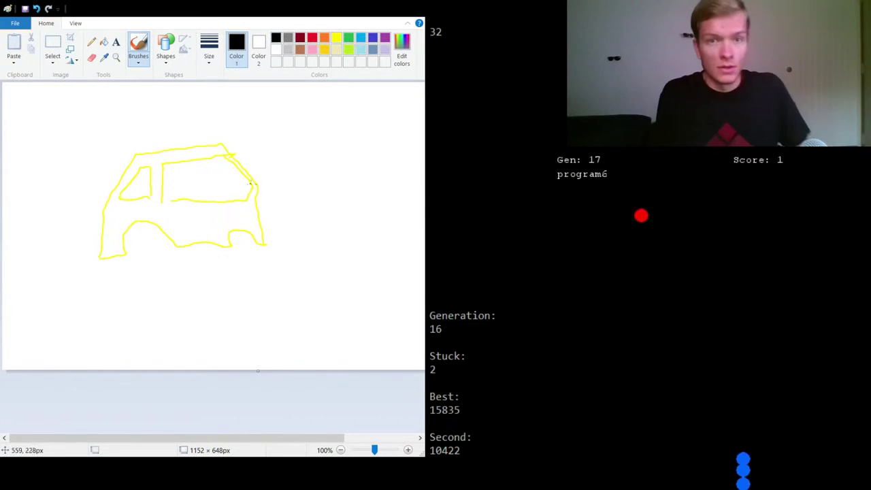
left_click_drag(172, 268, 133, 260)
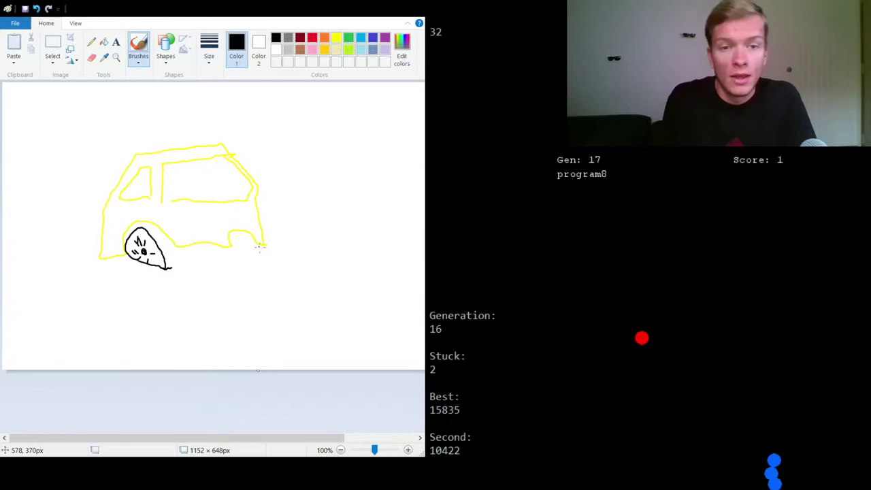
mouse_move(253, 255)
left_mouse_down()
mouse_move(238, 241)
mouse_move(242, 232)
mouse_move(255, 252)
left_mouse_up()
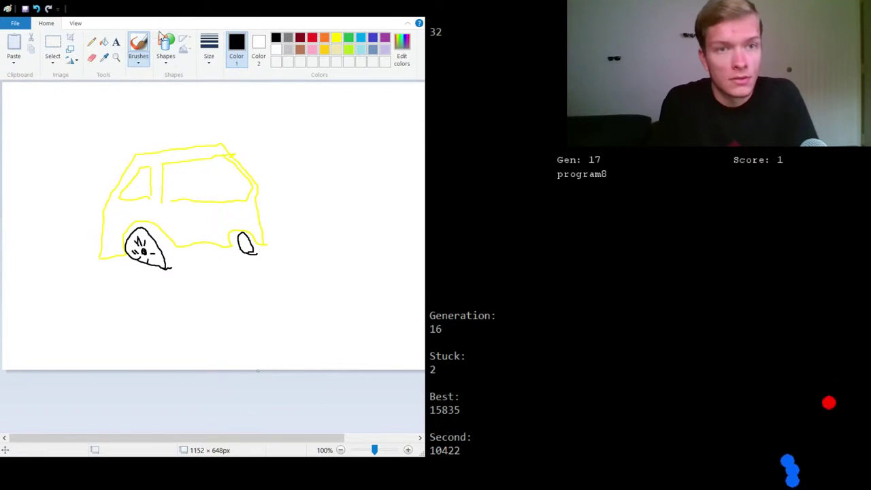
- Fill both wheels grey, then return to black with the Brushes tool
left_click(106, 42)
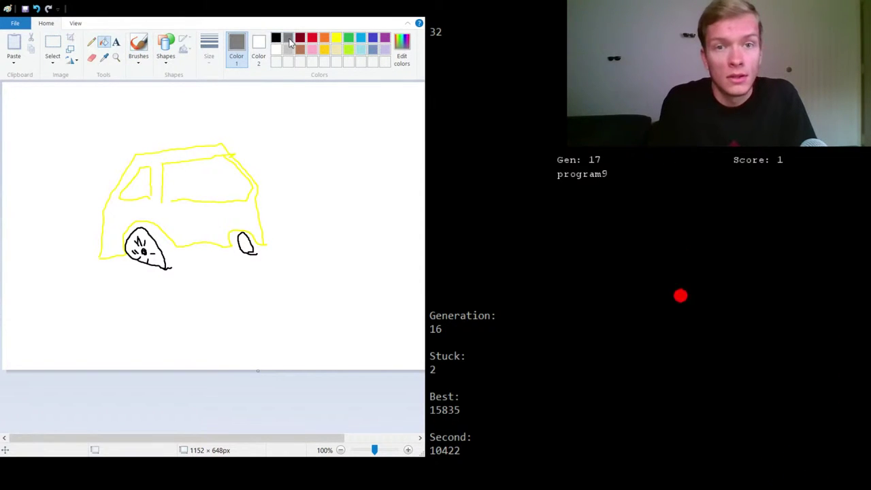
left_click(152, 250)
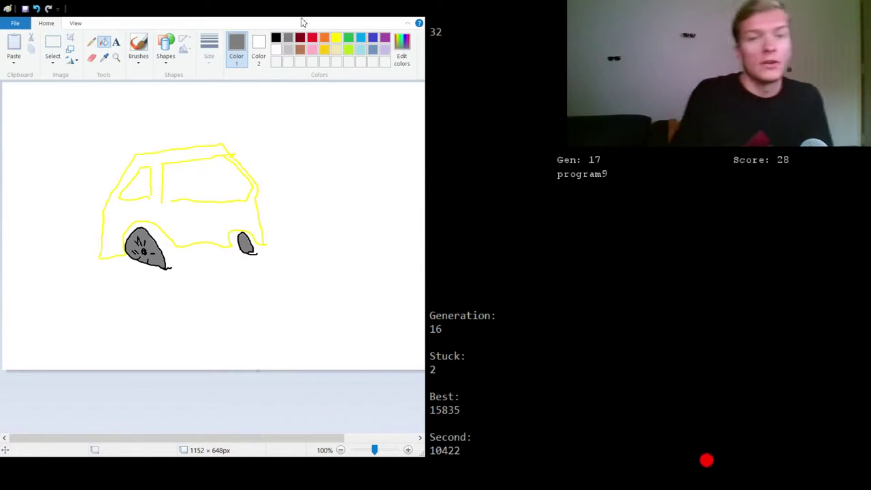
left_click(276, 39)
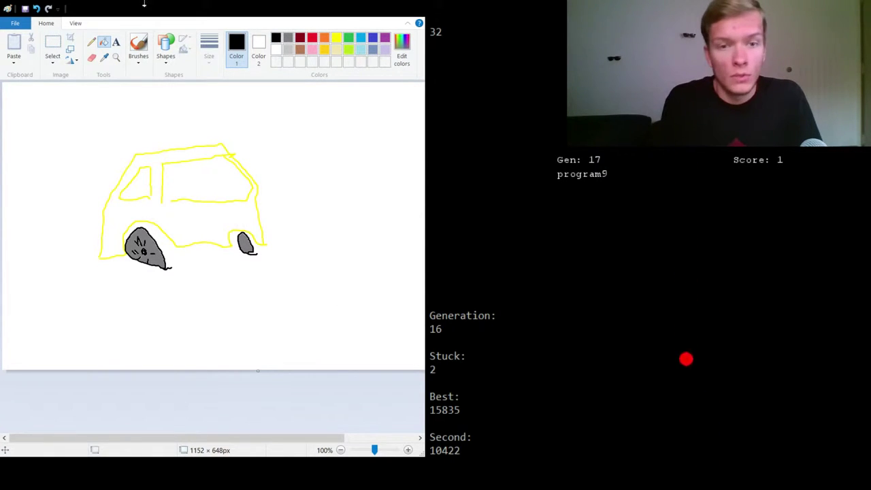
left_click(141, 38)
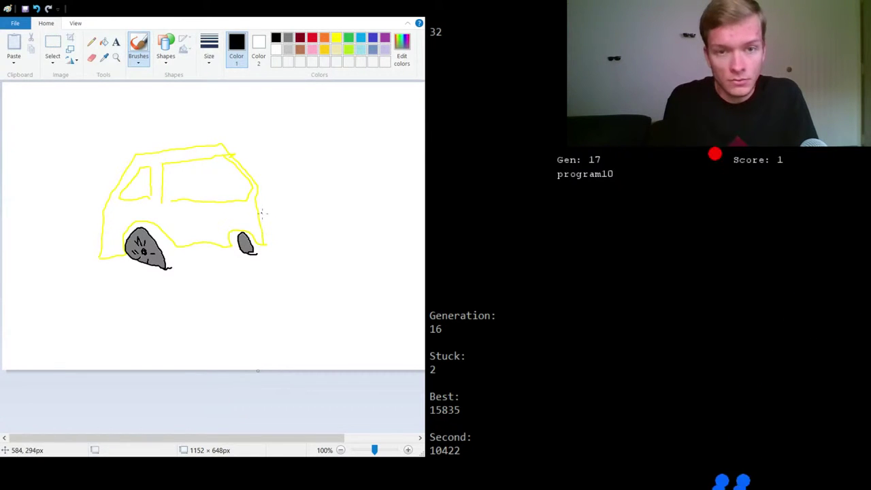
- Brush a black forklift mast beside the body and undo an accidental black background fill
mouse_move(267, 172)
left_mouse_down()
mouse_move(274, 243)
mouse_move(275, 235)
mouse_move(340, 237)
mouse_move(286, 238)
left_mouse_up()
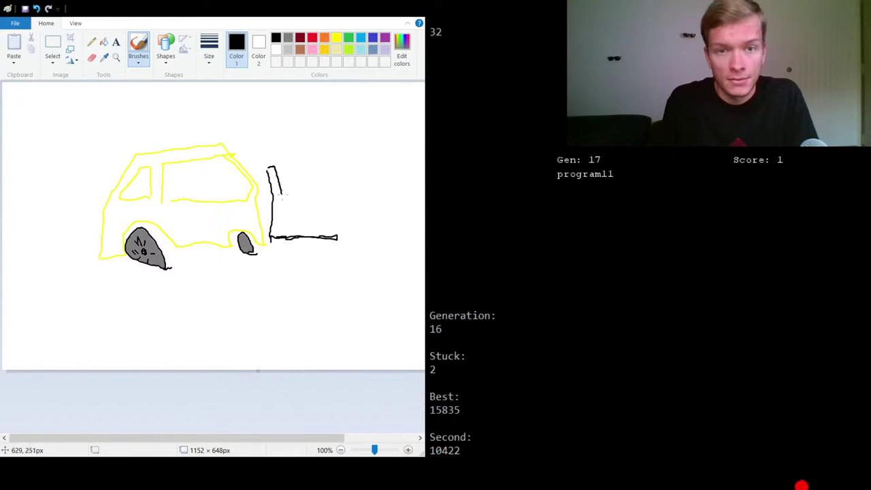
left_click_drag(282, 197, 276, 236)
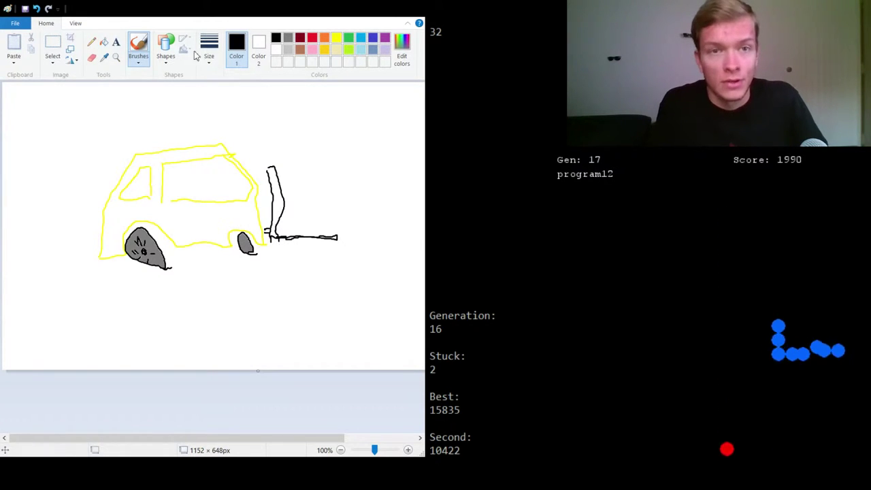
left_click(103, 42)
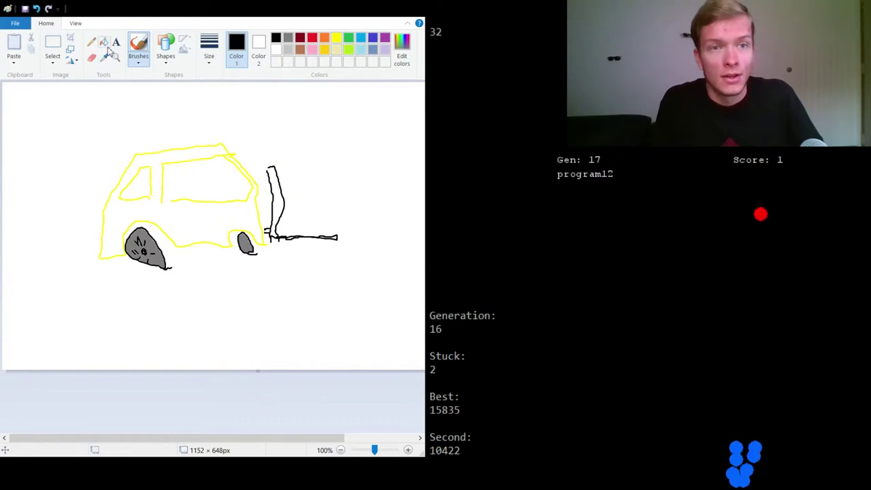
left_click(283, 193)
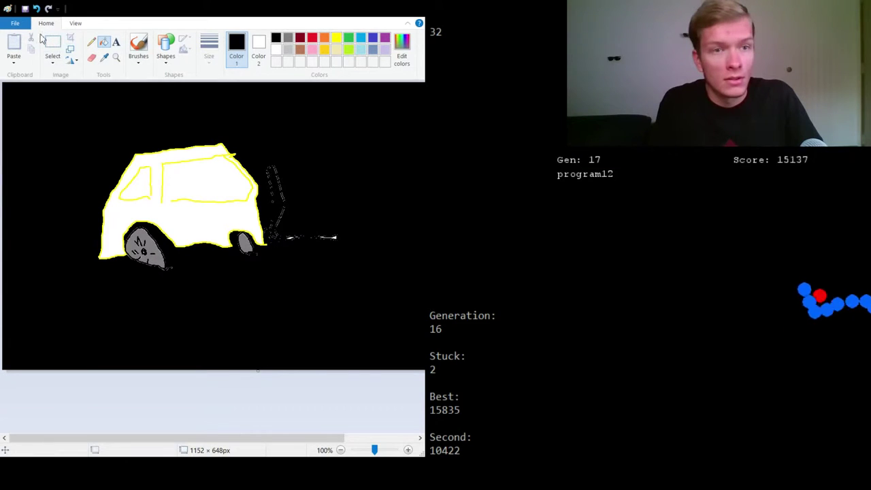
left_click(36, 9)
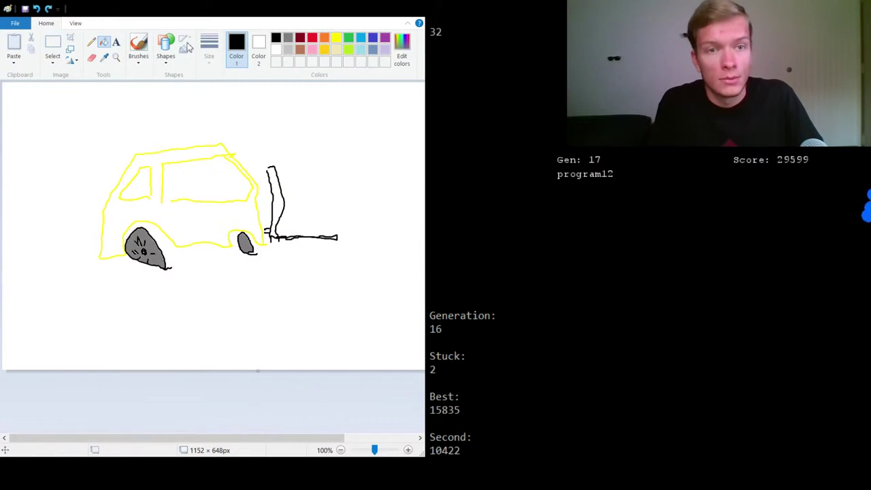
left_click(136, 43)
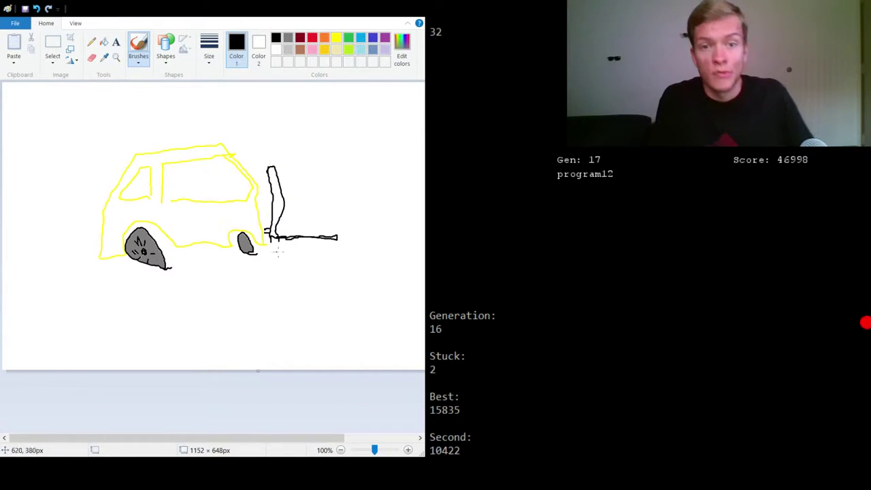
left_click(91, 42)
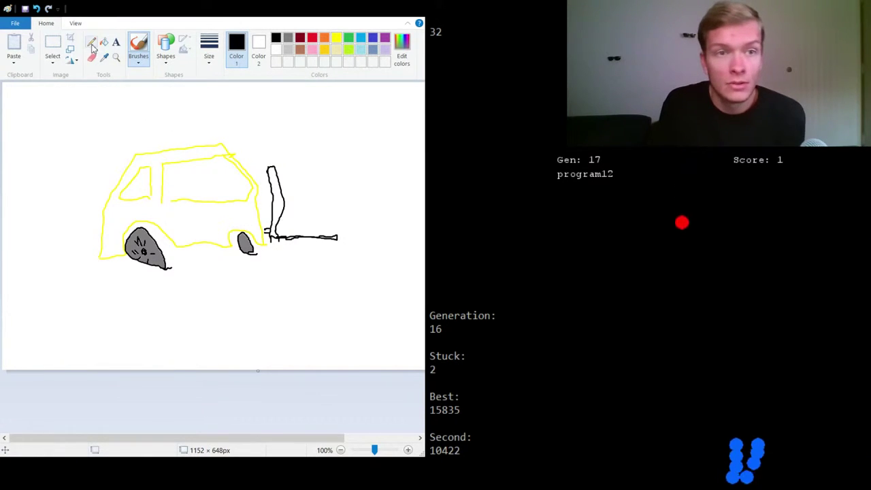
- Pencil a thin arrow above the forks, then fill the body yellow and the mast black
left_click_drag(327, 201, 313, 225)
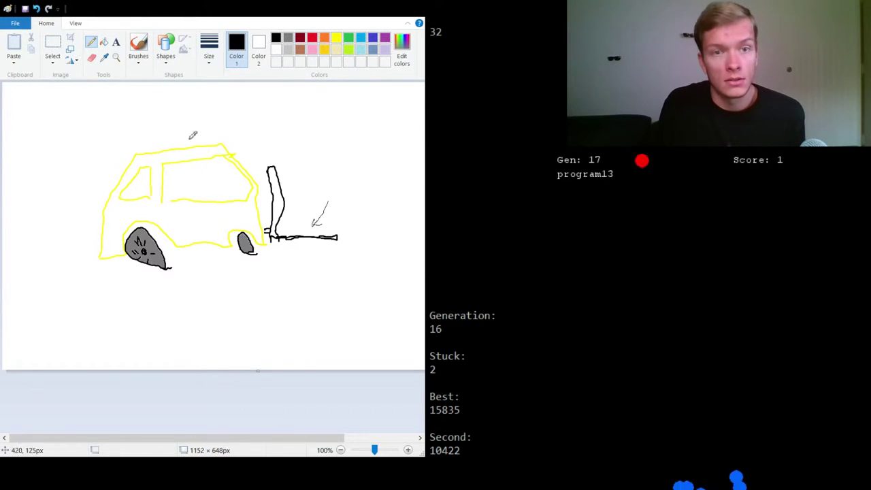
left_click(139, 46)
left_click(336, 37)
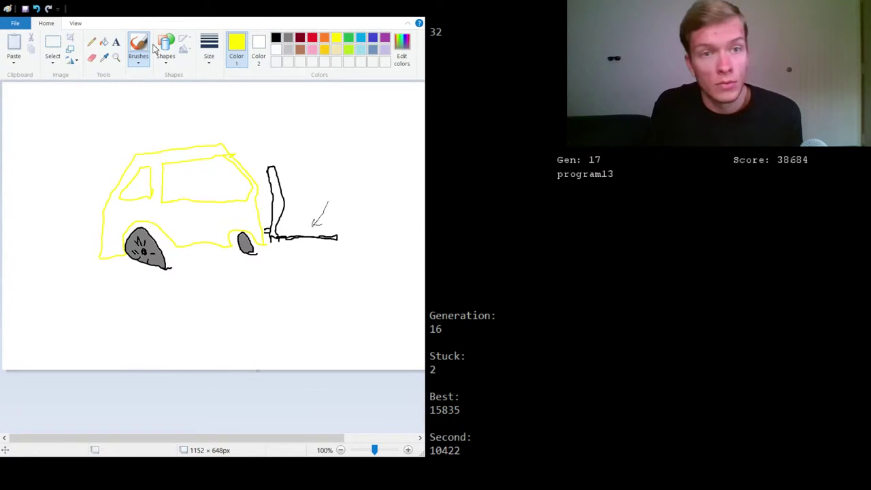
left_click(104, 43)
left_click(162, 161)
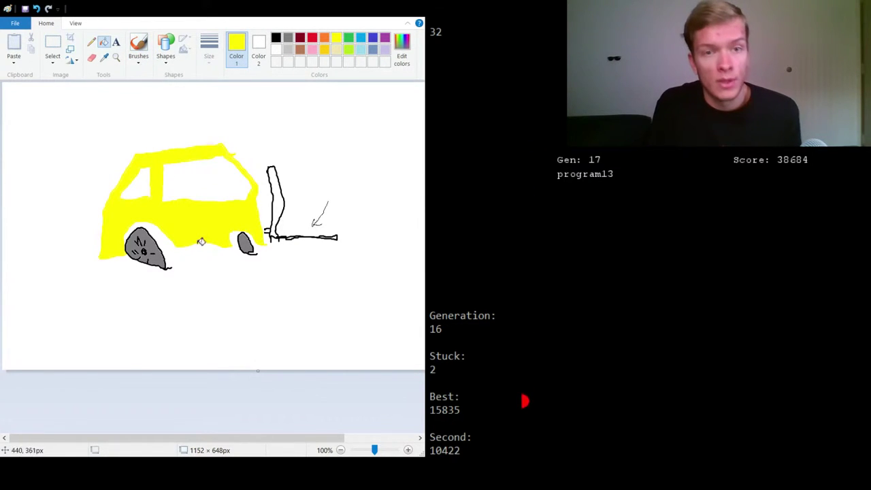
left_click(275, 37)
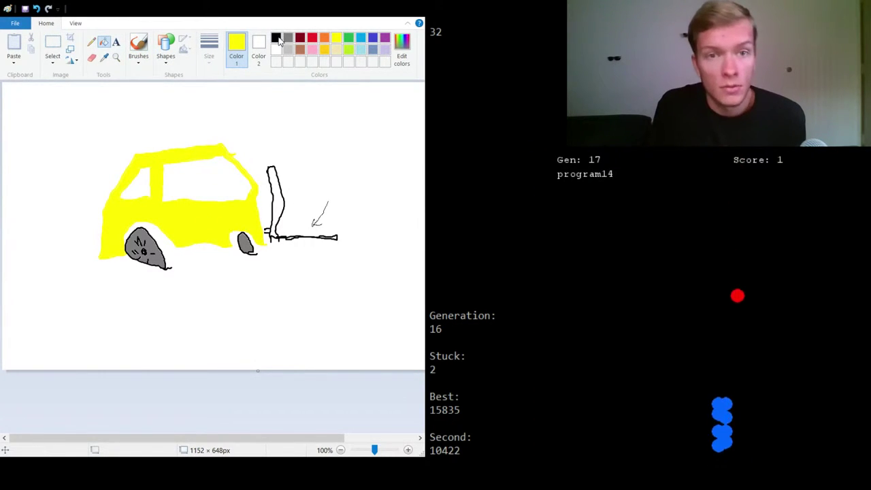
left_click(275, 198)
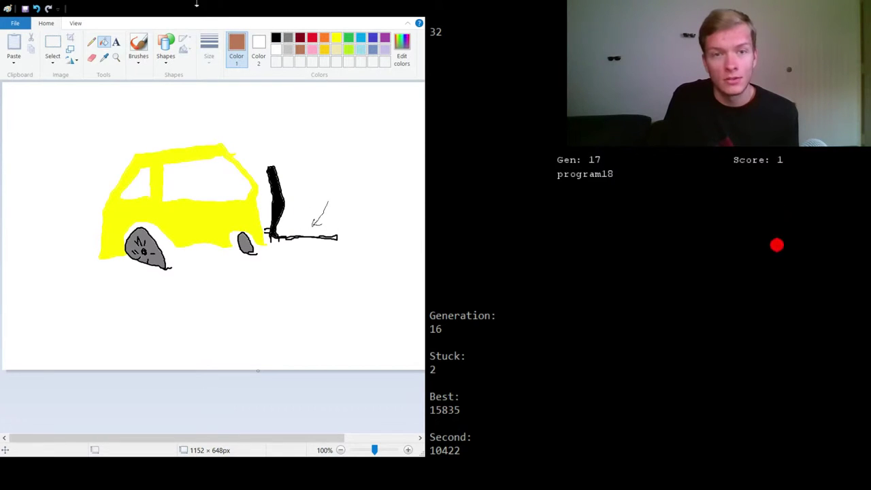
- Brush a brown box outline on the forks and fill its top and inside pale yellow
left_click(138, 43)
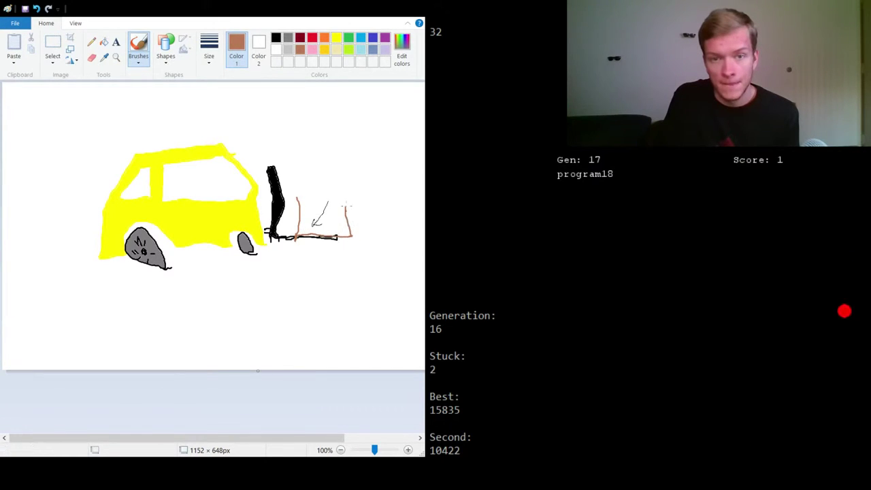
mouse_move(354, 203)
left_mouse_down()
mouse_move(345, 193)
mouse_move(331, 211)
left_mouse_up()
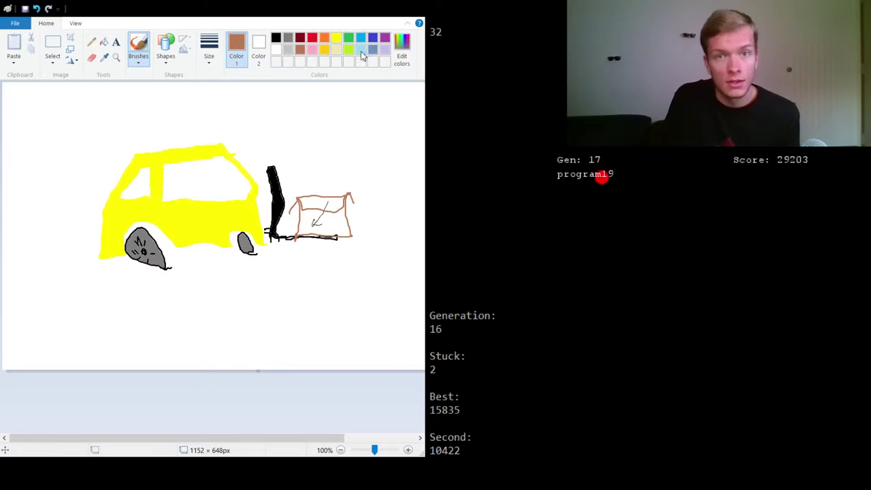
left_click(336, 49)
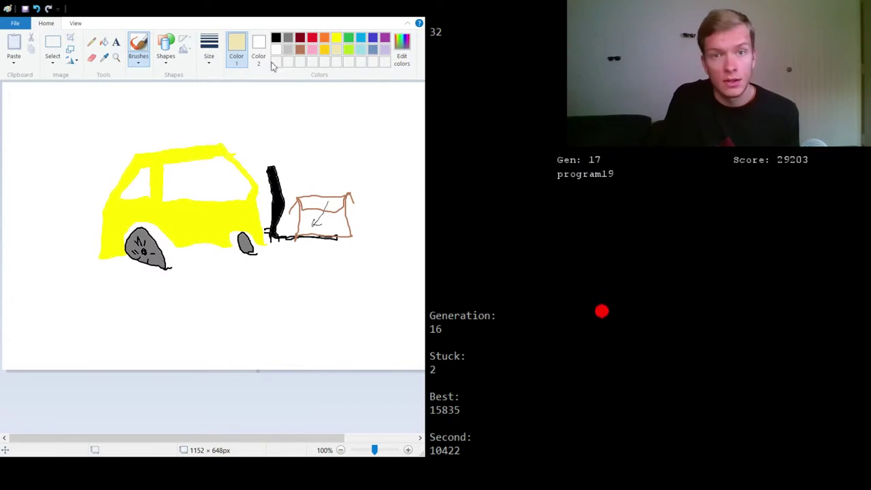
left_click(104, 42)
left_click(317, 203)
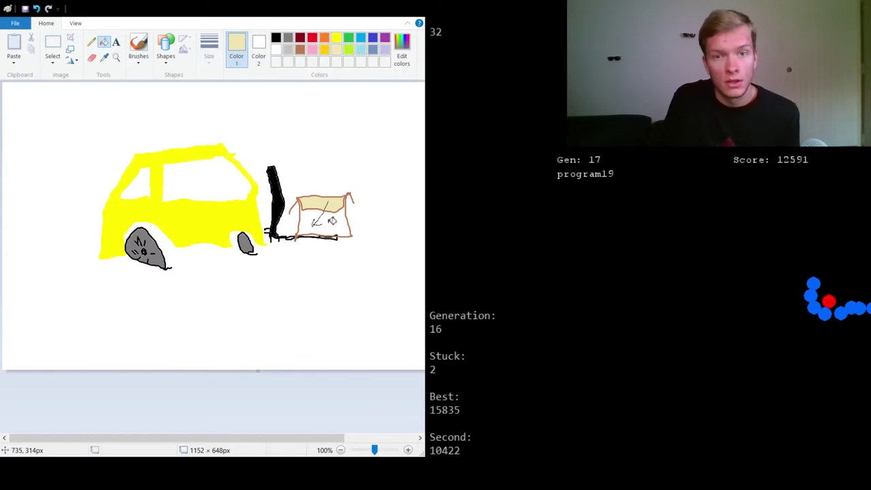
left_click(319, 216)
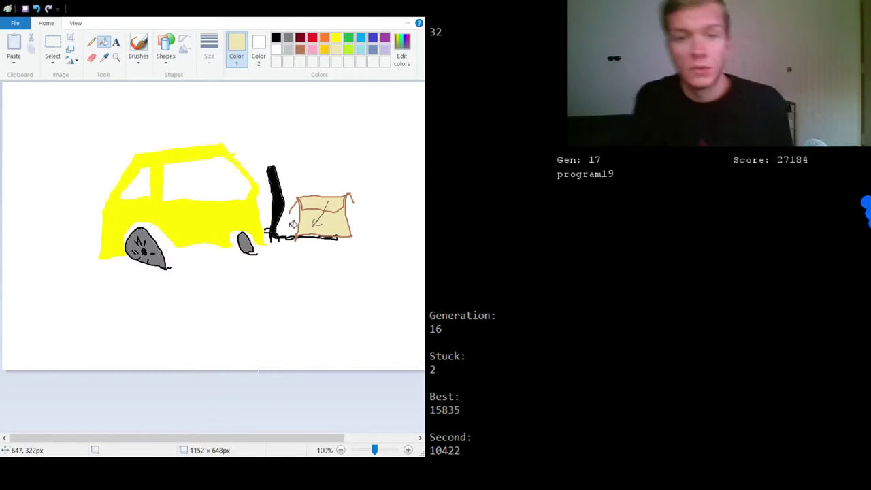
left_click(276, 38)
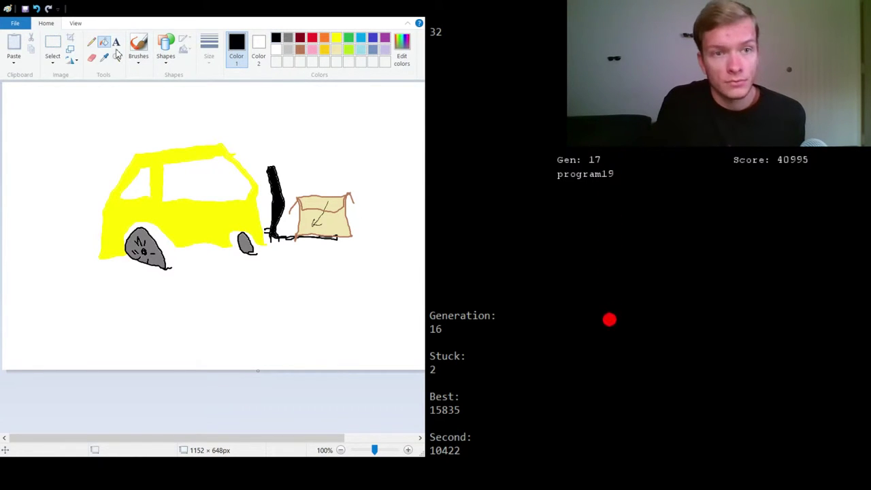
left_click(138, 54)
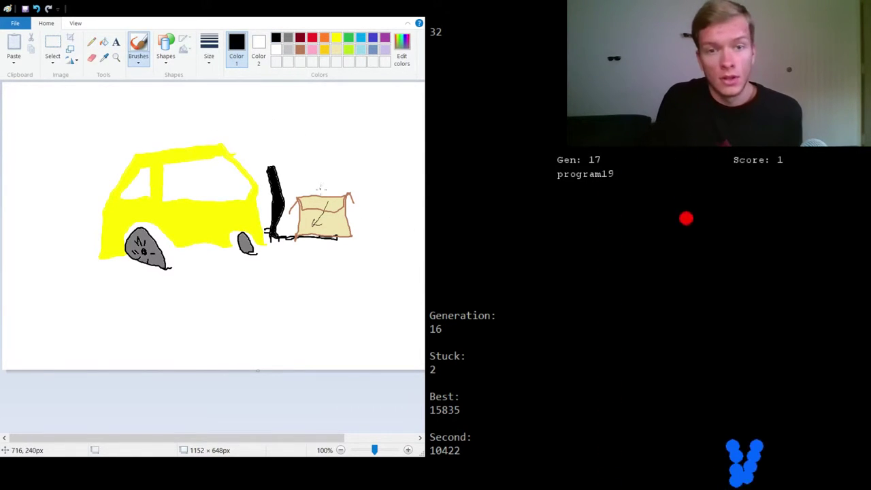
- Brush black curves arching over the box and fill a small enclosed area above it black
mouse_move(335, 194)
left_mouse_down()
mouse_move(350, 188)
mouse_move(366, 207)
mouse_move(359, 200)
left_mouse_up()
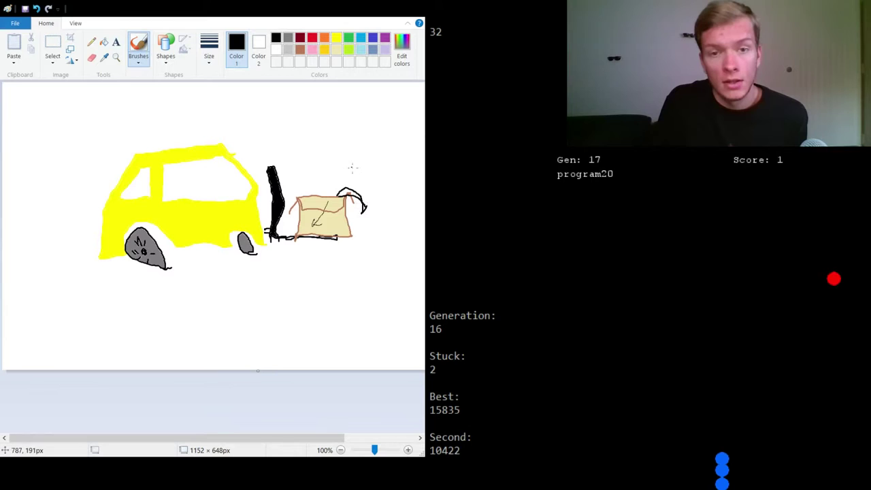
left_click(142, 60)
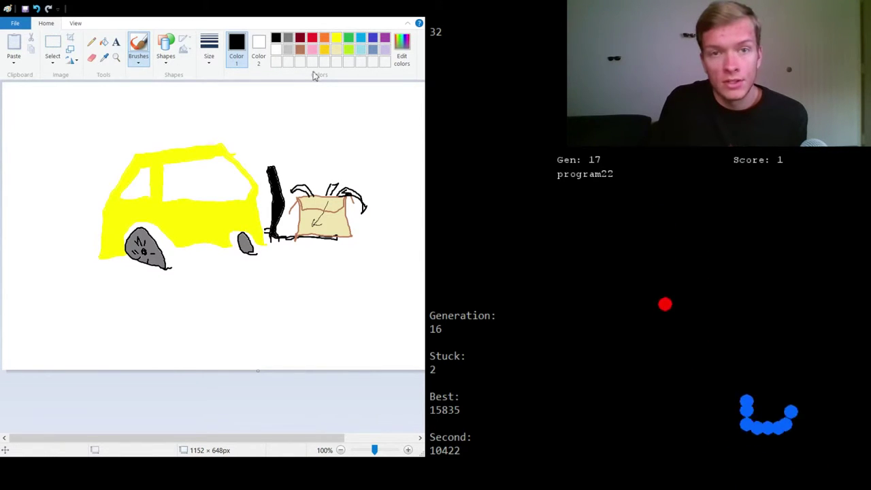
left_click(104, 42)
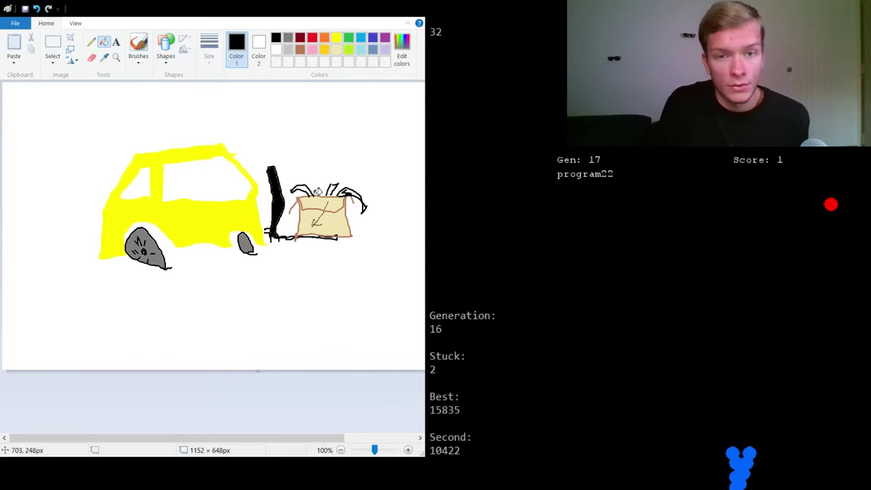
left_click(303, 191)
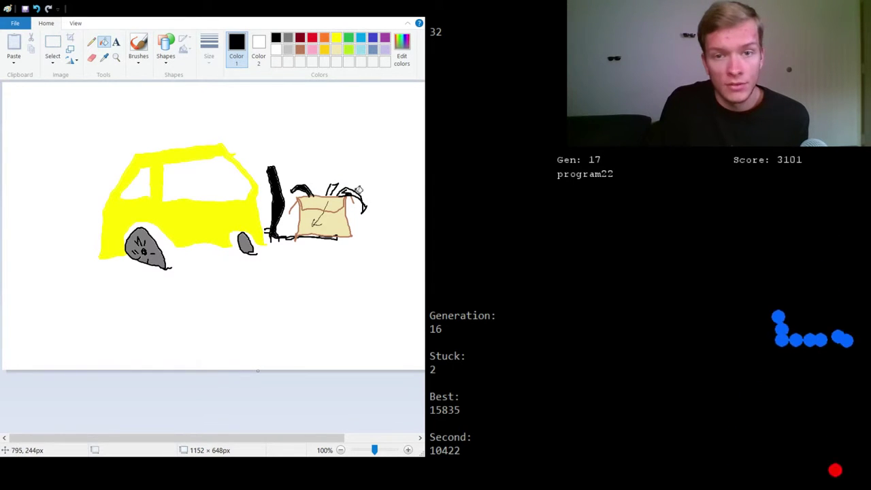
- Pencil 'Chaps' onto the box front, adding faint light gray and pale yellow strokes above
left_click(138, 48)
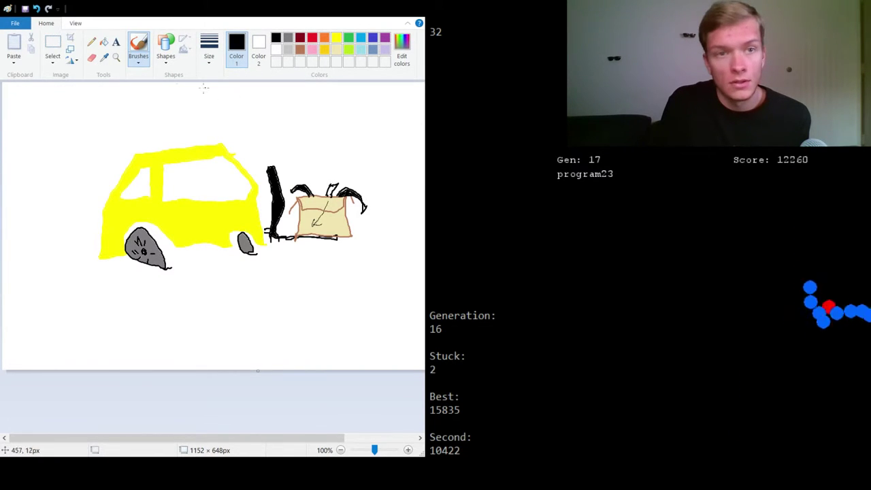
left_click(104, 41)
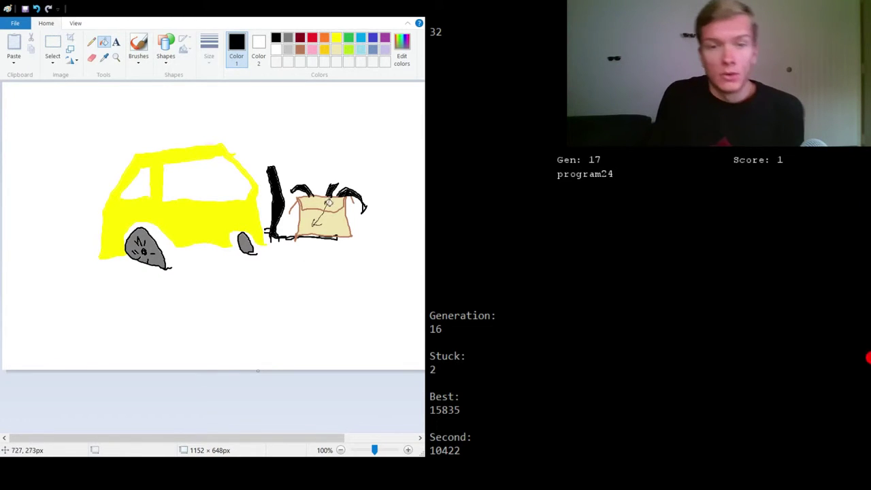
left_click(92, 42)
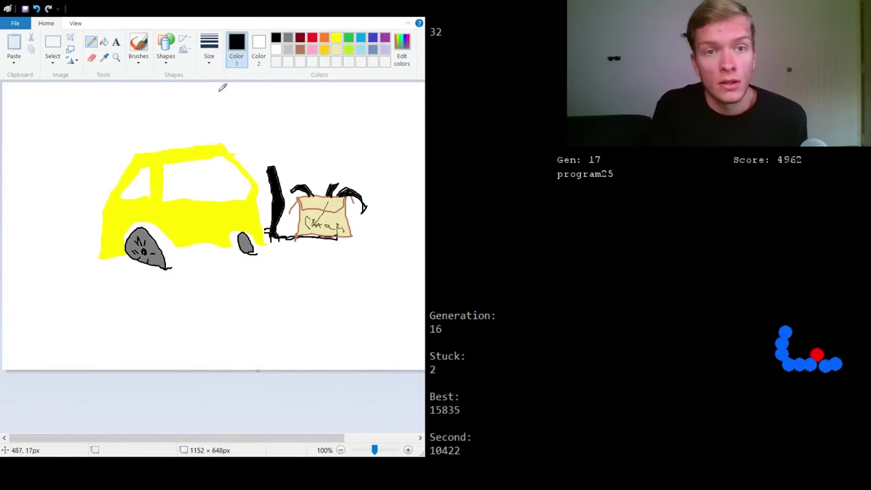
left_click(142, 46)
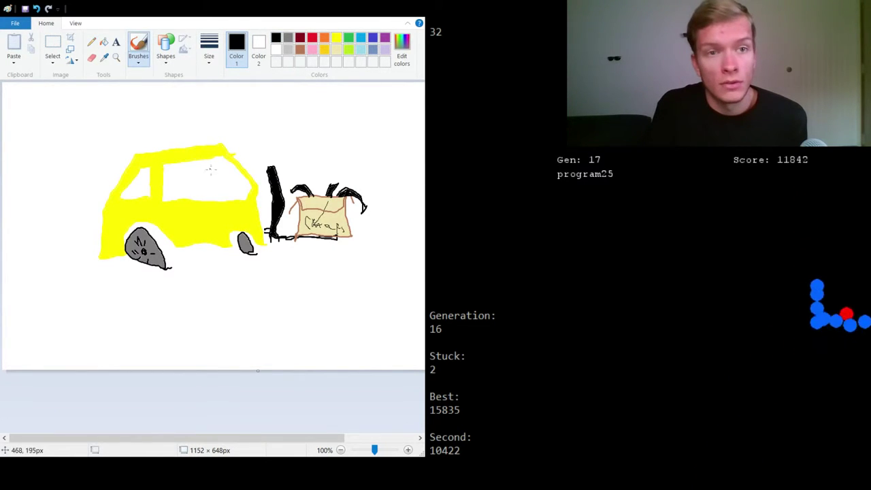
left_click(96, 43)
left_click(288, 50)
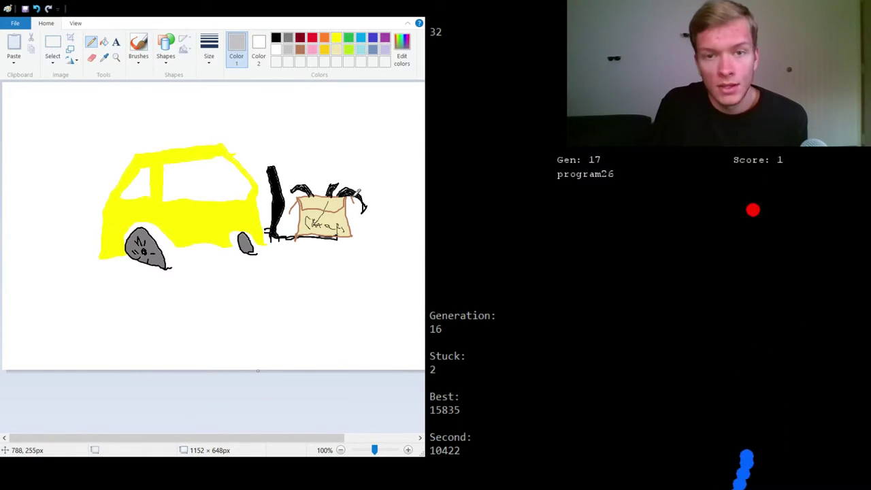
left_click(336, 50)
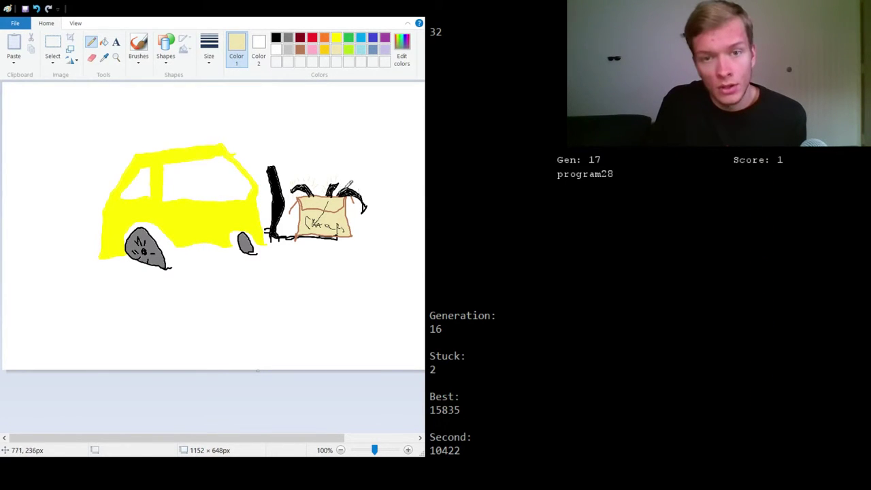
- Pencil a small black stick-figure driver inside the windshield
left_click(91, 42)
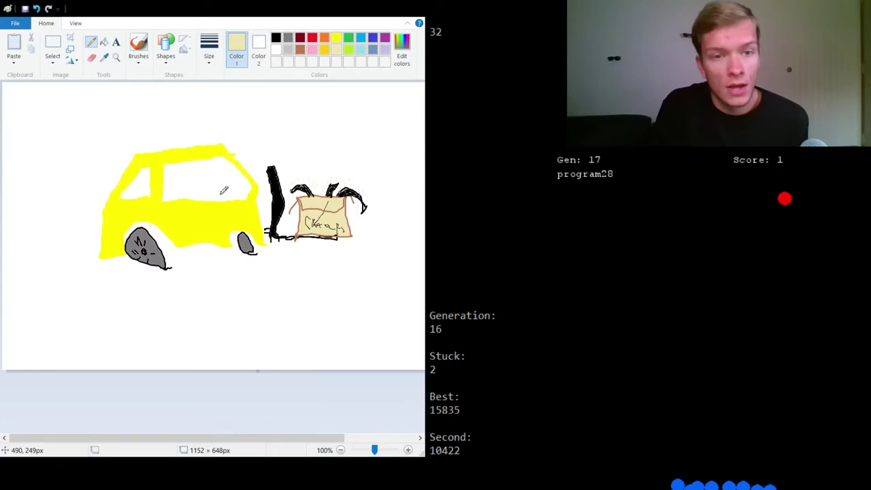
left_click(277, 39)
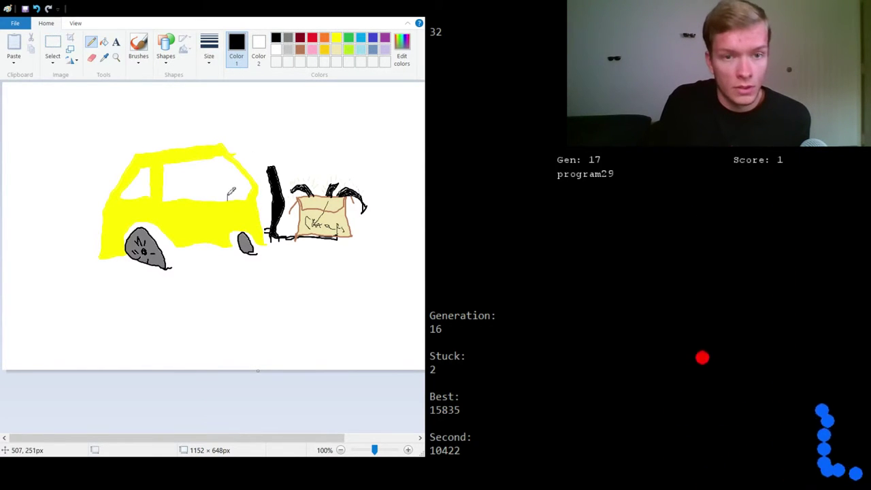
mouse_move(228, 201)
left_mouse_down()
mouse_move(223, 185)
mouse_move(236, 197)
left_mouse_up()
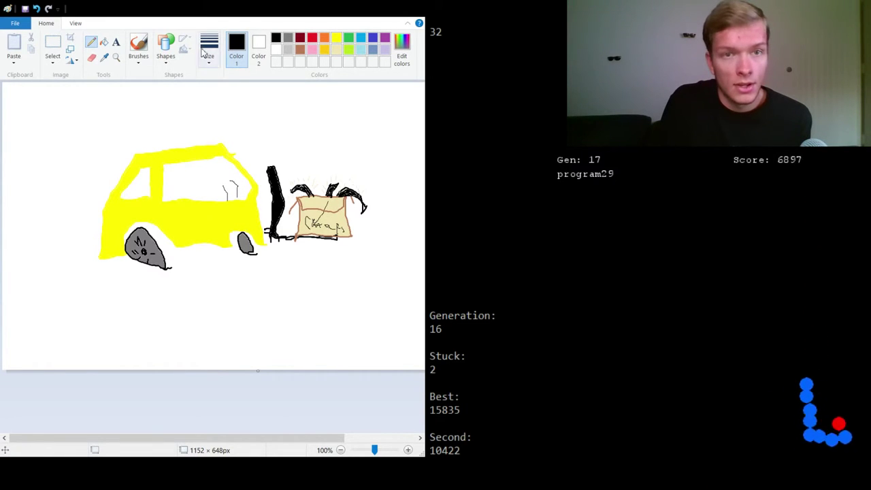
left_click_drag(225, 190, 230, 189)
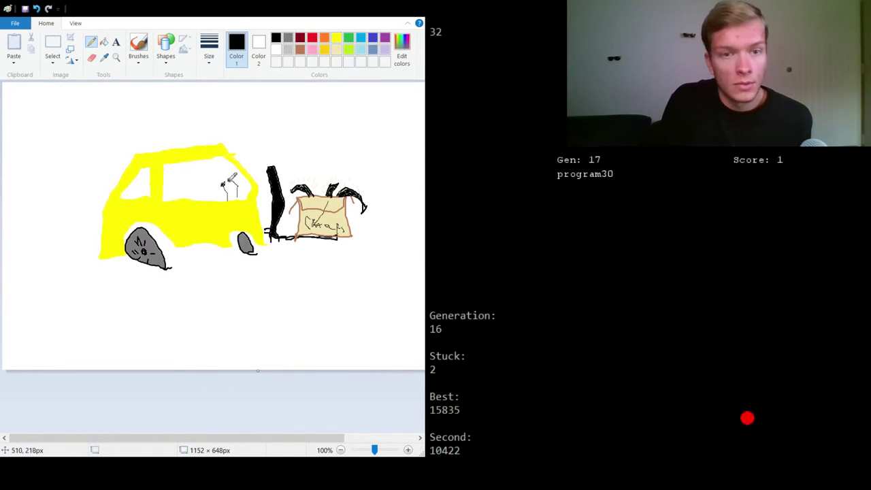
left_click(336, 49)
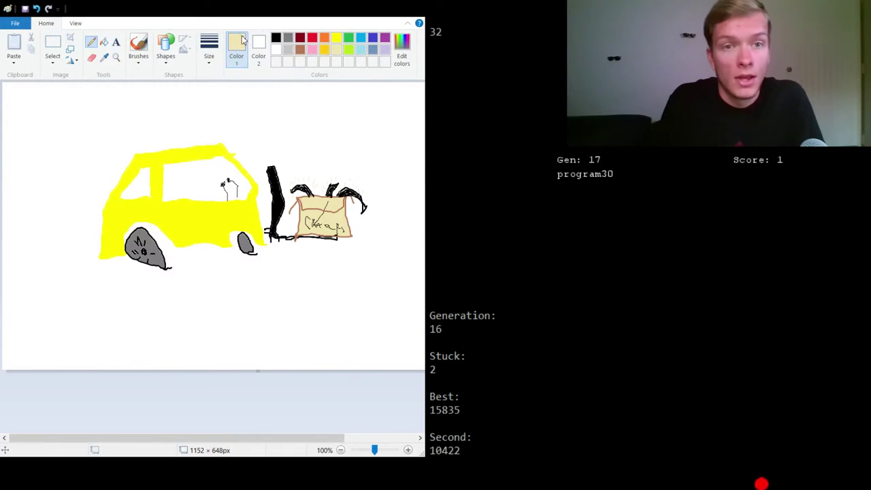
left_click(138, 44)
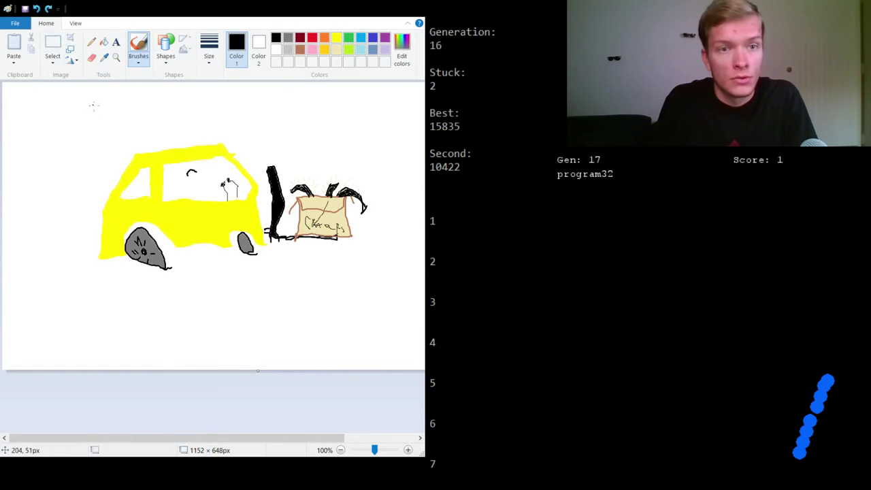
- Undo the stray curve and brush dark hair onto the driver
left_click(36, 8)
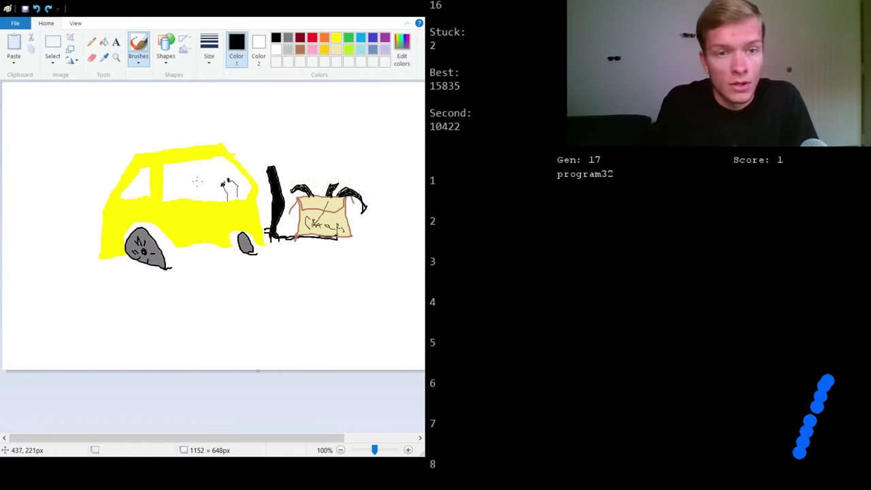
left_click_drag(197, 180, 191, 177)
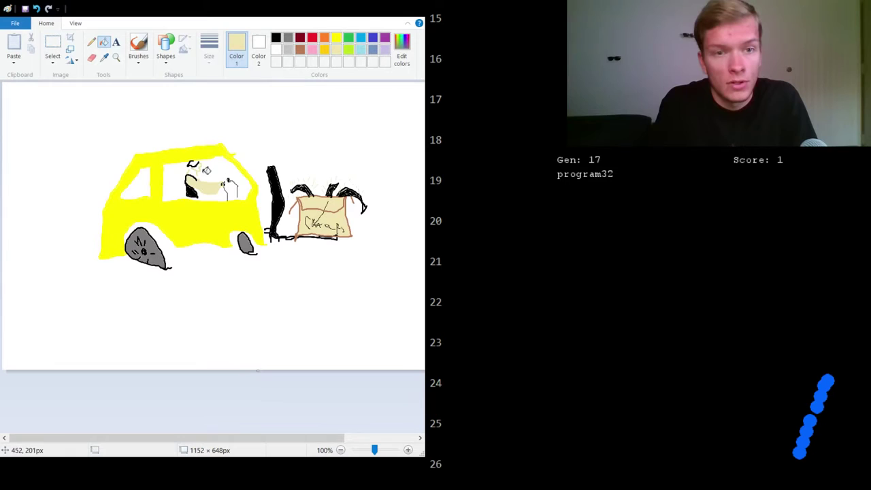
- Try filling the car window beige twice, undoing each attempt
left_click(195, 171)
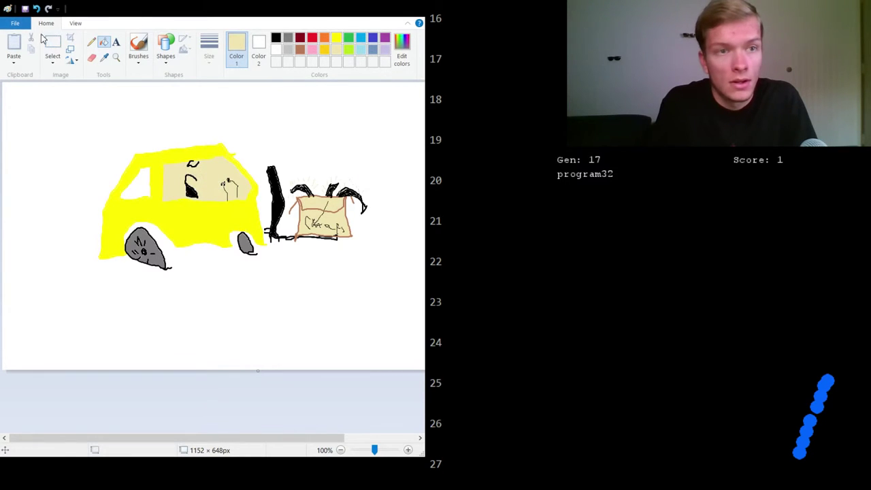
left_click(36, 9)
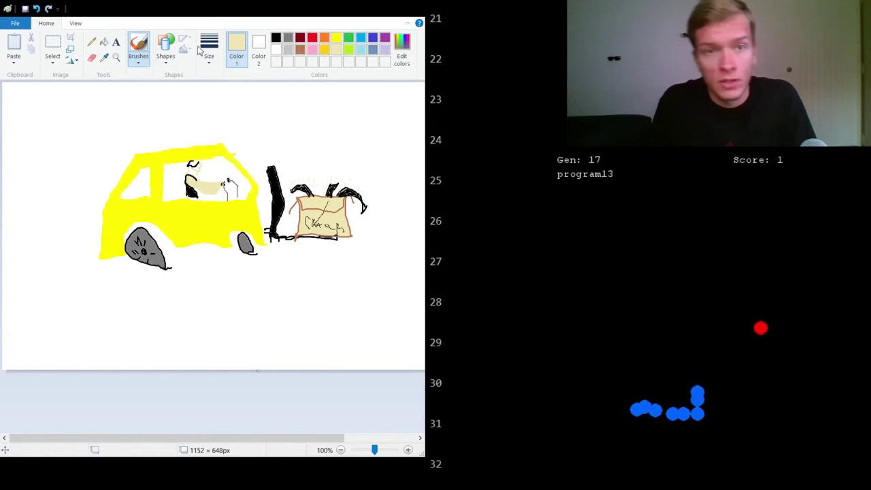
left_click(103, 41)
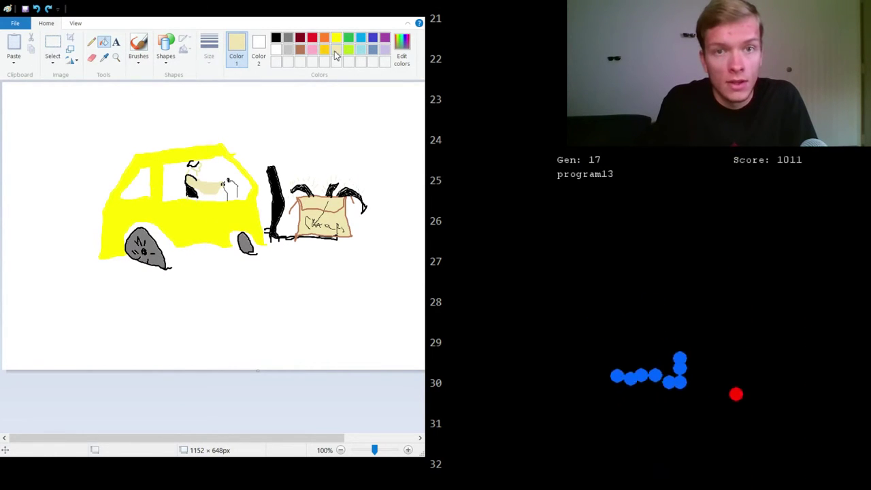
left_click(138, 46)
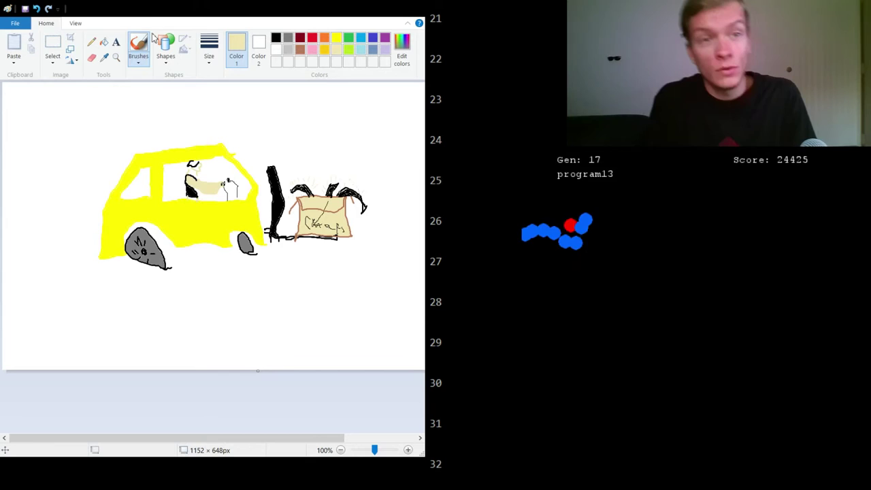
left_click(103, 42)
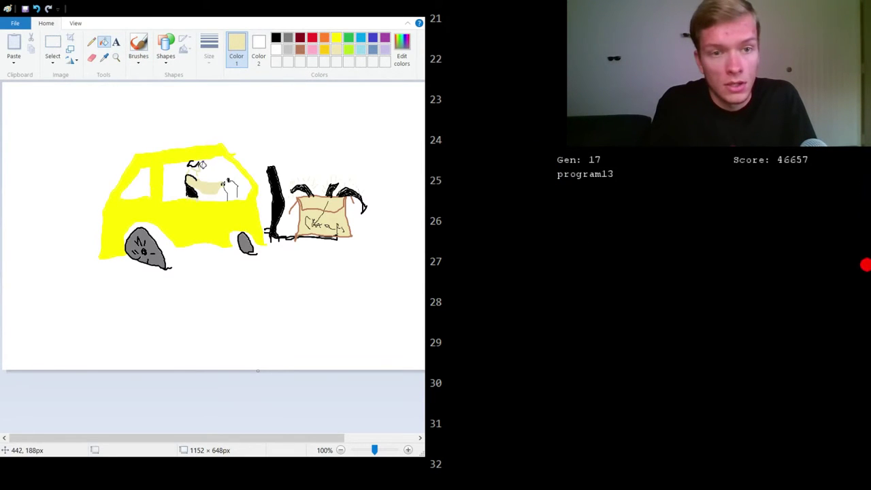
left_click(201, 165)
left_click(36, 8)
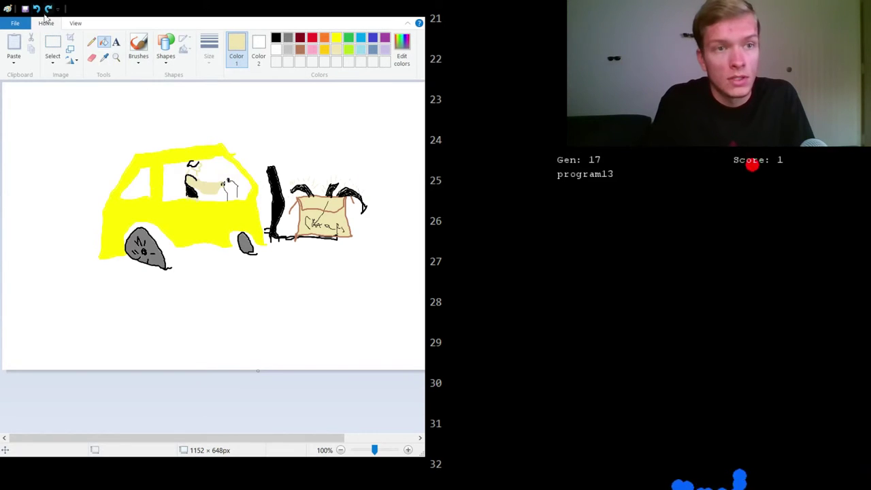
- Try a black fill behind the driver, undo it, and pick red
left_click(139, 46)
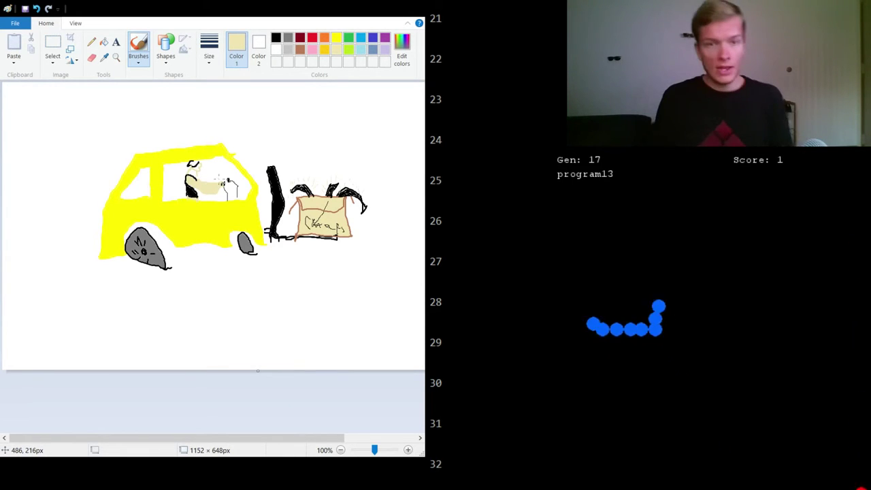
left_click(133, 60)
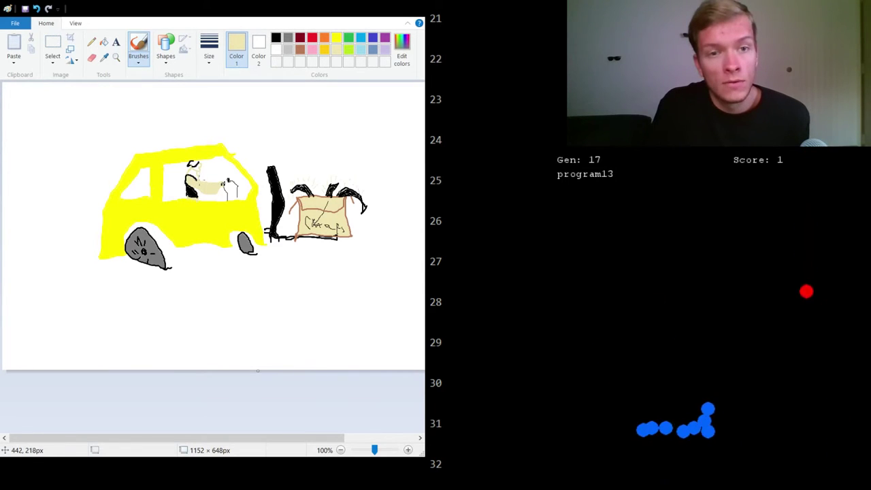
left_click(104, 43)
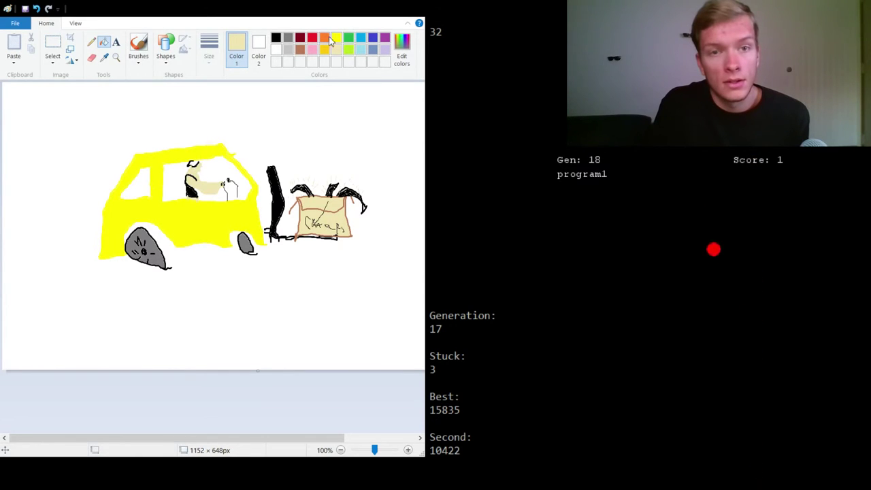
left_click(196, 163)
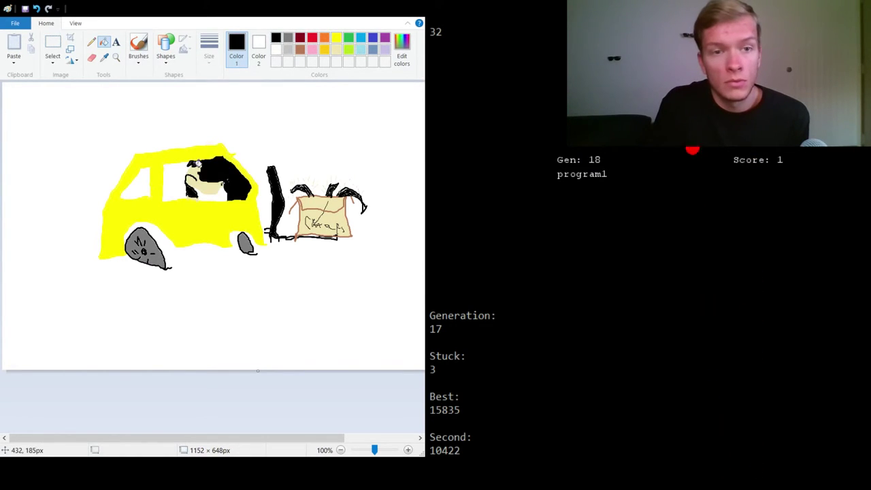
left_click(36, 8)
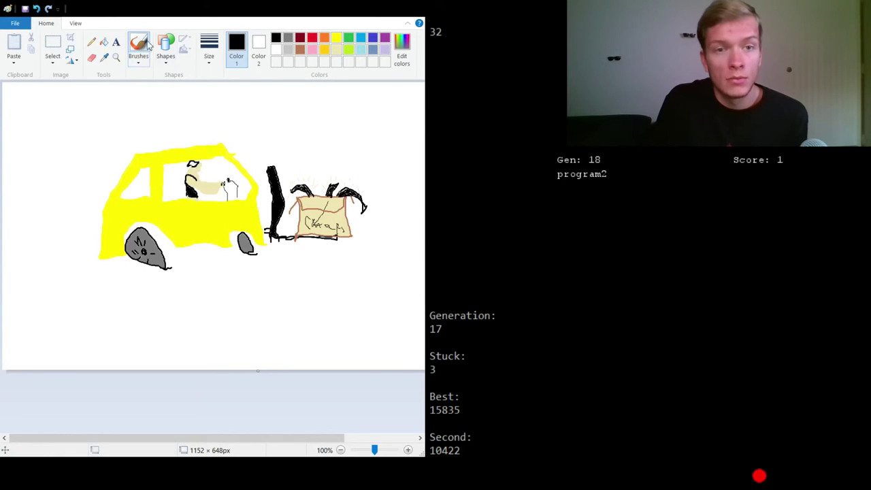
left_click(104, 42)
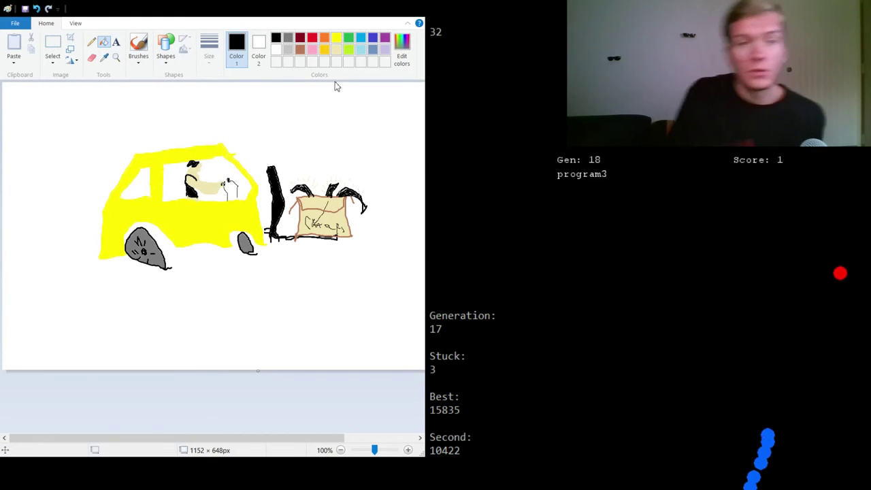
left_click(311, 37)
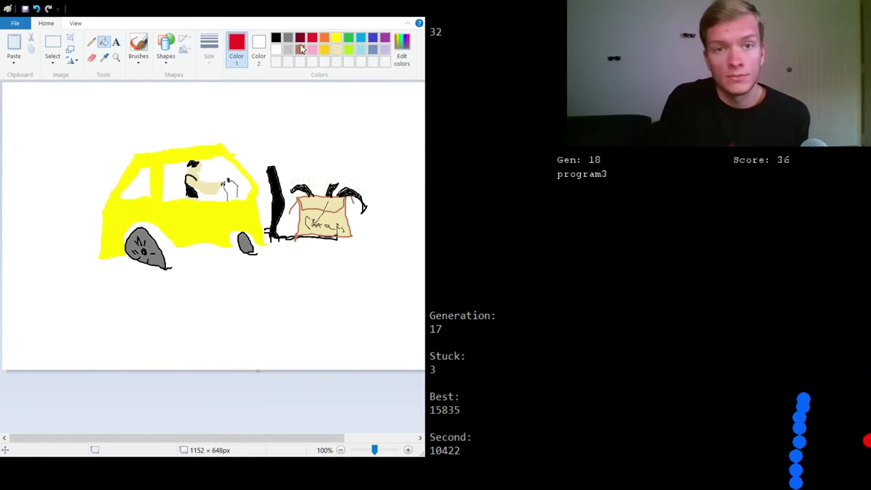
- Brush a long red arrow under the forklift, label it mv, and write w = m at top left
left_click(138, 42)
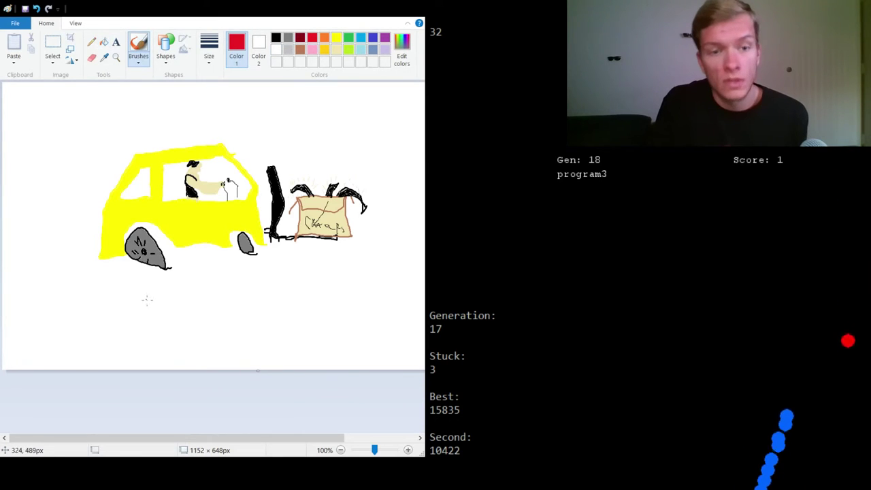
mouse_move(117, 307)
left_mouse_down()
mouse_move(365, 271)
mouse_move(359, 266)
mouse_move(367, 272)
mouse_move(358, 299)
left_mouse_up()
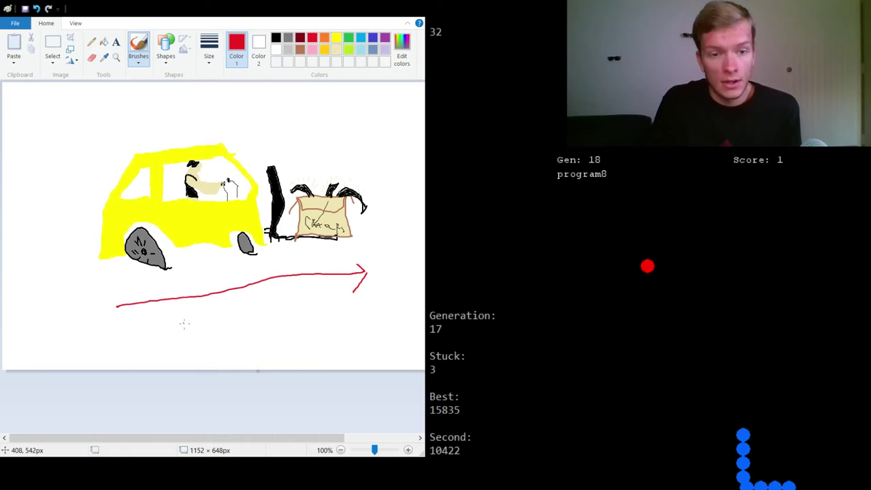
left_click_drag(185, 328, 224, 310)
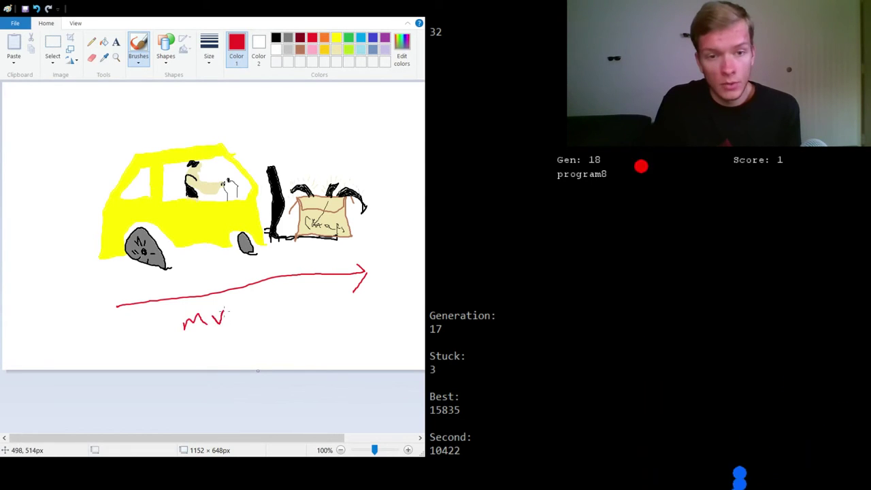
mouse_move(40, 115)
left_mouse_down()
mouse_move(42, 122)
mouse_move(81, 120)
mouse_move(98, 108)
mouse_move(121, 114)
left_mouse_up()
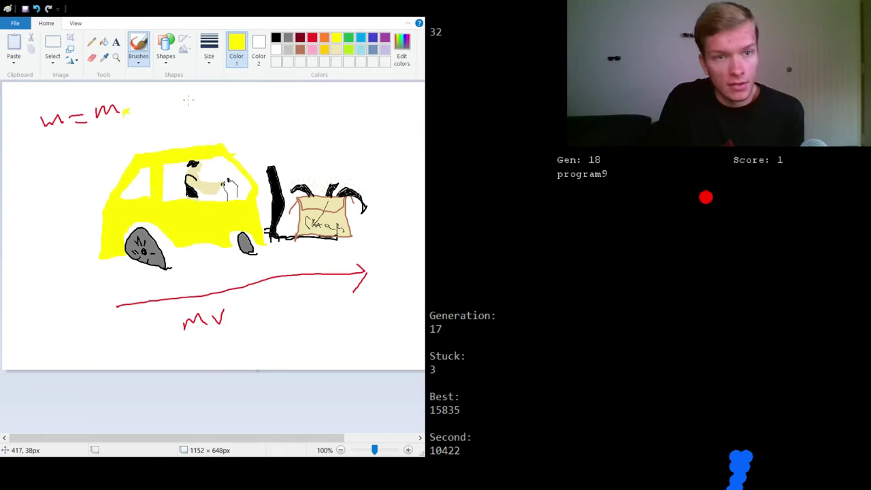
- Extend the equation to w = m + m_c + m_b, with a black c subscript and a light-yellow subscript
left_click(311, 37)
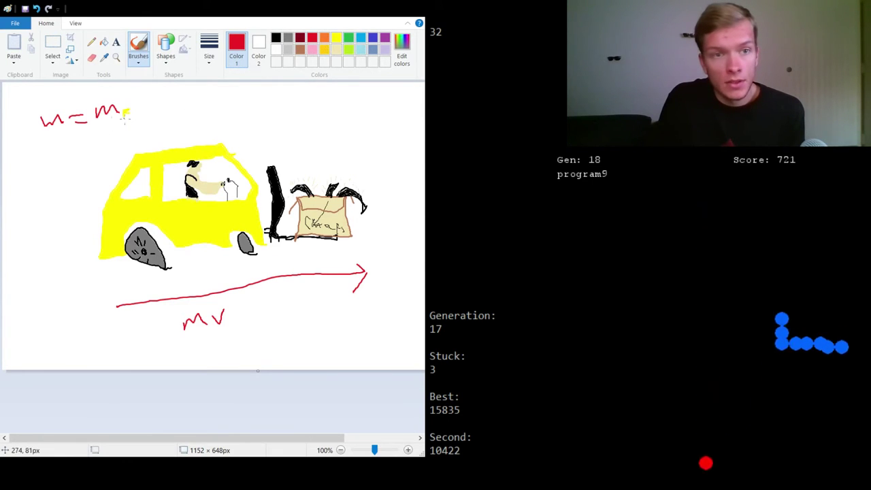
left_click_drag(139, 109, 175, 114)
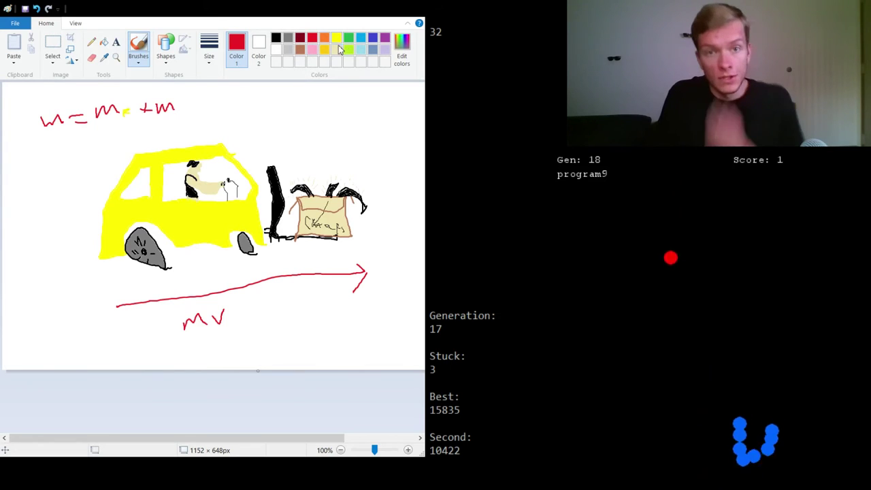
left_click(276, 38)
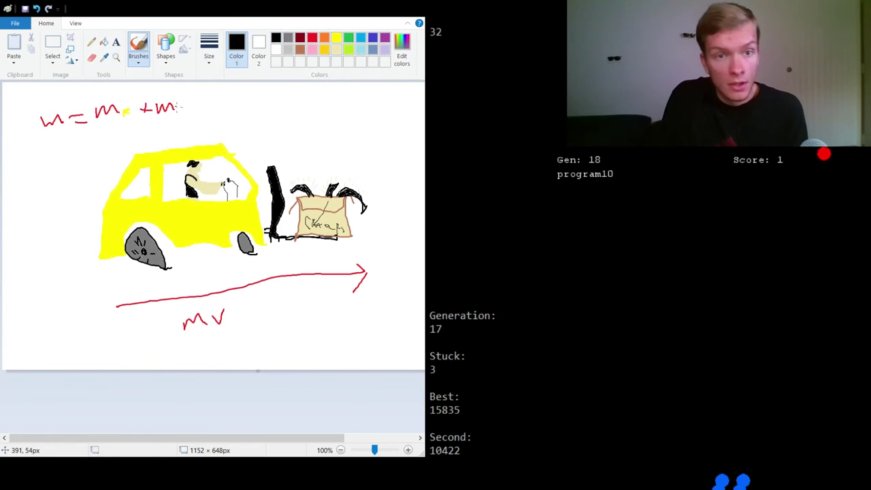
left_click_drag(182, 107, 182, 113)
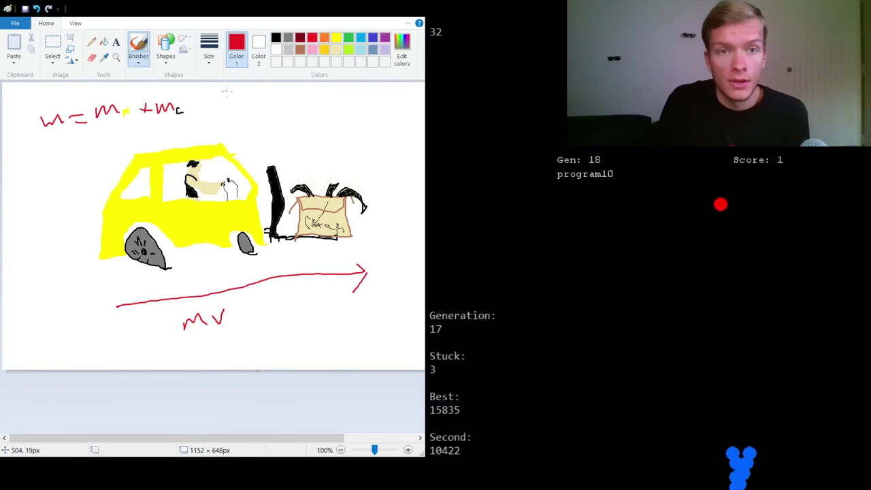
left_click_drag(198, 108, 225, 102)
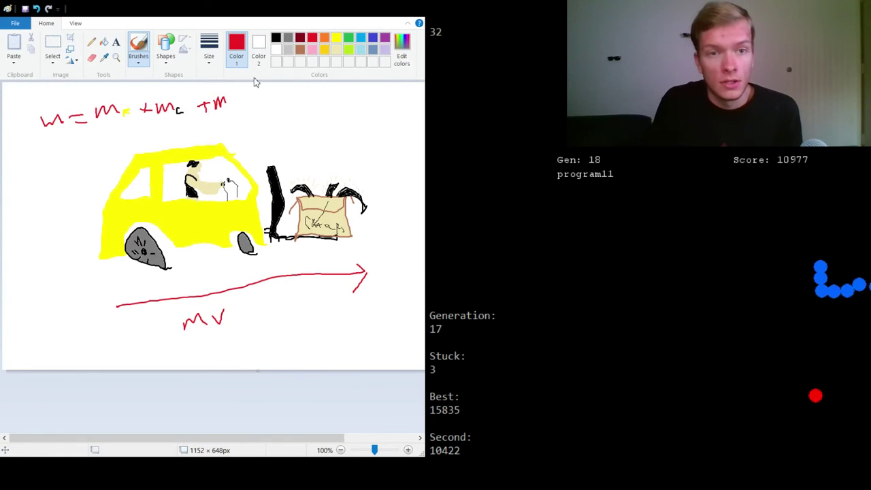
left_click(337, 50)
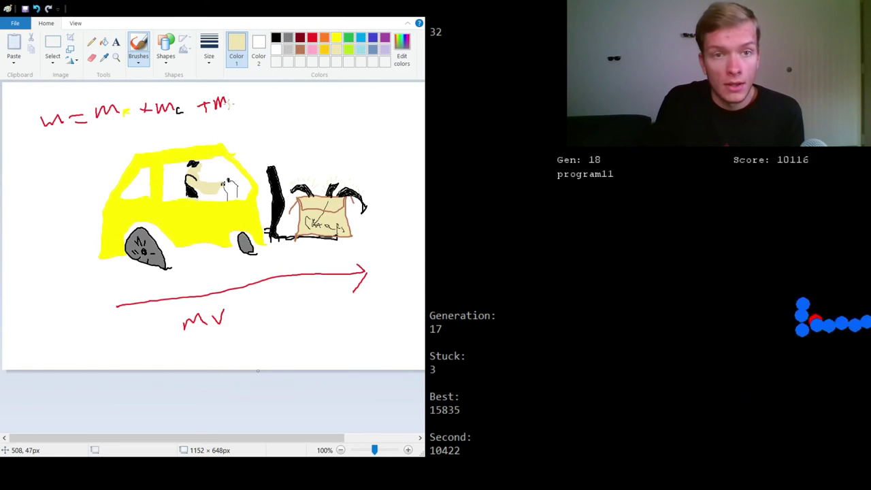
left_click_drag(230, 103, 234, 106)
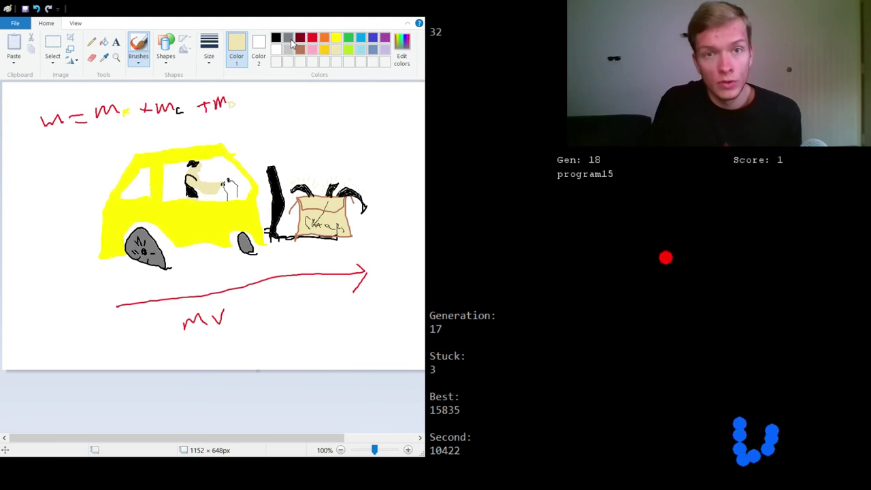
- Brush a turquoise arrow down-left from the mv arrow's start, plus three black axis lines there
left_click(362, 39)
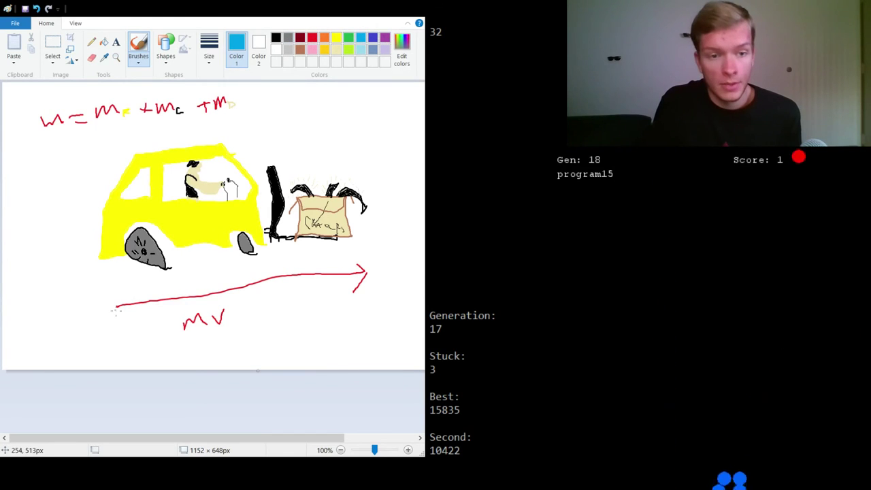
mouse_move(117, 306)
left_mouse_down()
mouse_move(81, 350)
mouse_move(99, 349)
left_mouse_up()
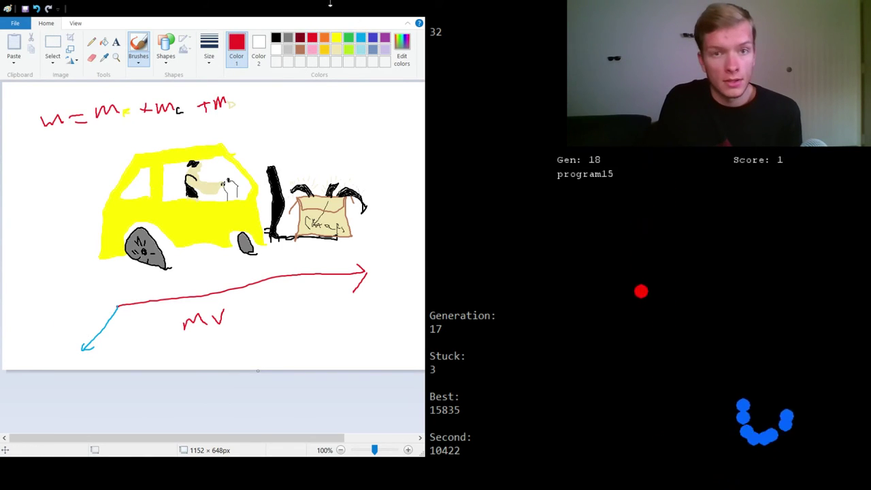
left_click(276, 38)
left_click_drag(117, 307, 197, 294)
mouse_move(117, 307)
left_mouse_down()
mouse_move(117, 263)
mouse_move(119, 306)
mouse_move(97, 337)
left_mouse_up()
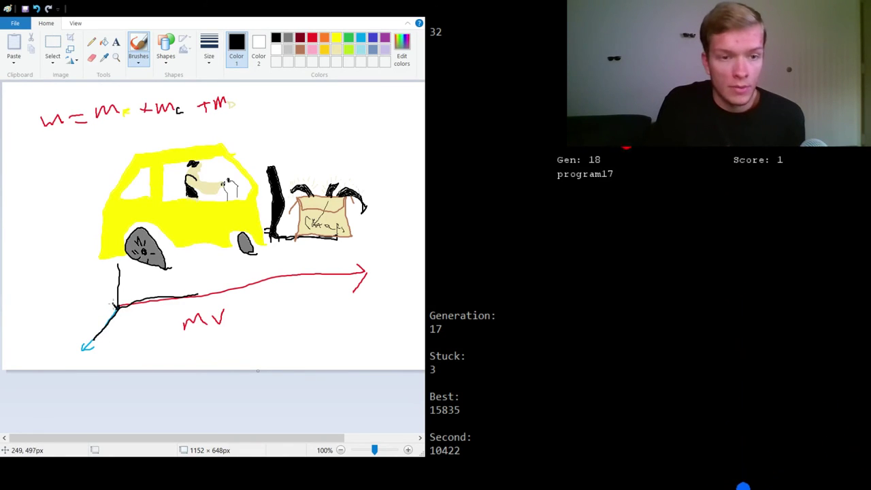
left_click_drag(97, 291, 82, 279)
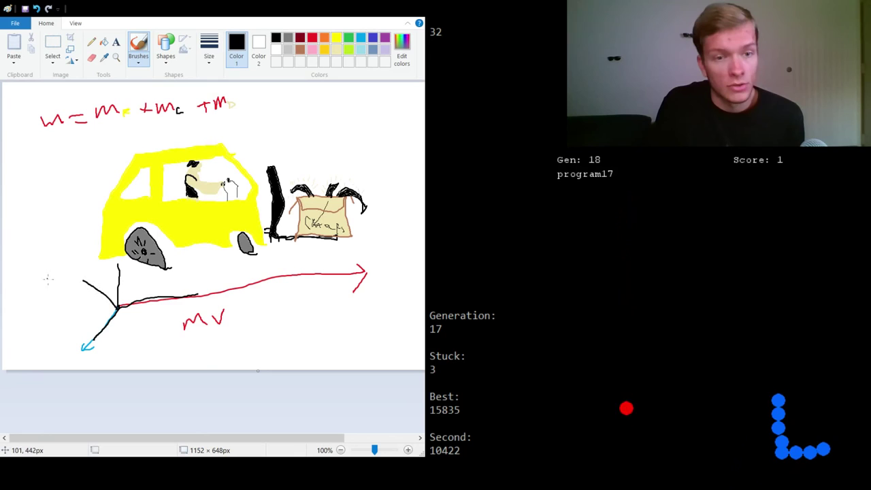